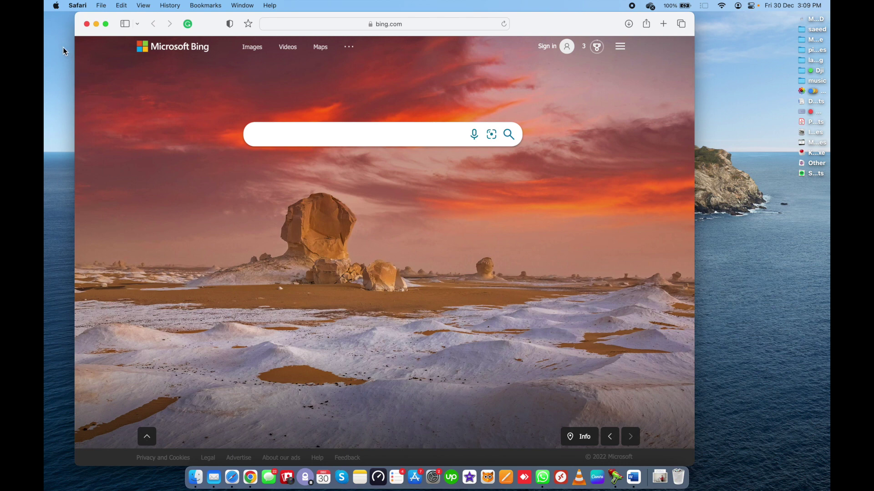
Check the Mac's macOS version in About This Mac, then search Bing for '1111 vpn'.
{"action": "left_click", "coordinate": [56, 6]}
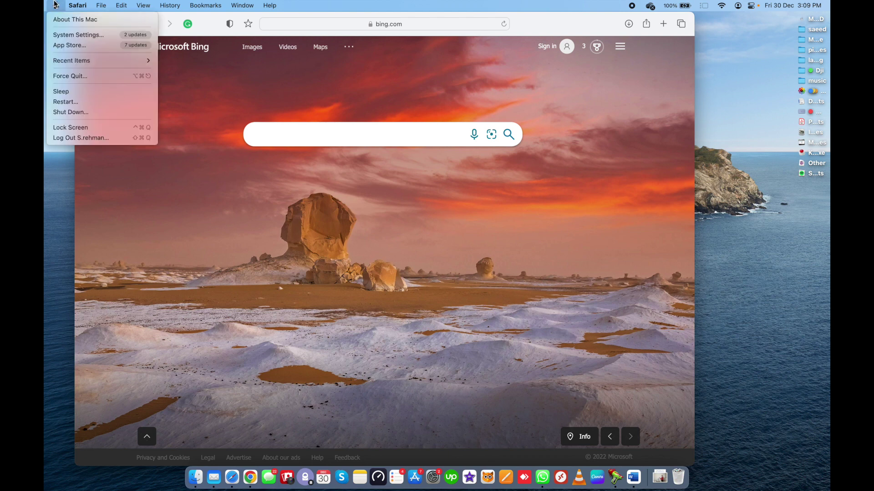
{"action": "left_click", "coordinate": [75, 19]}
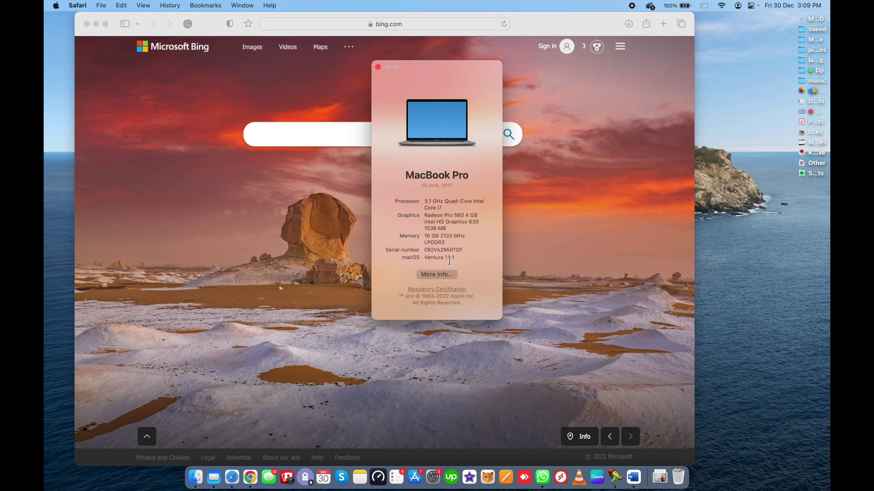
{"action": "left_click", "coordinate": [377, 69]}
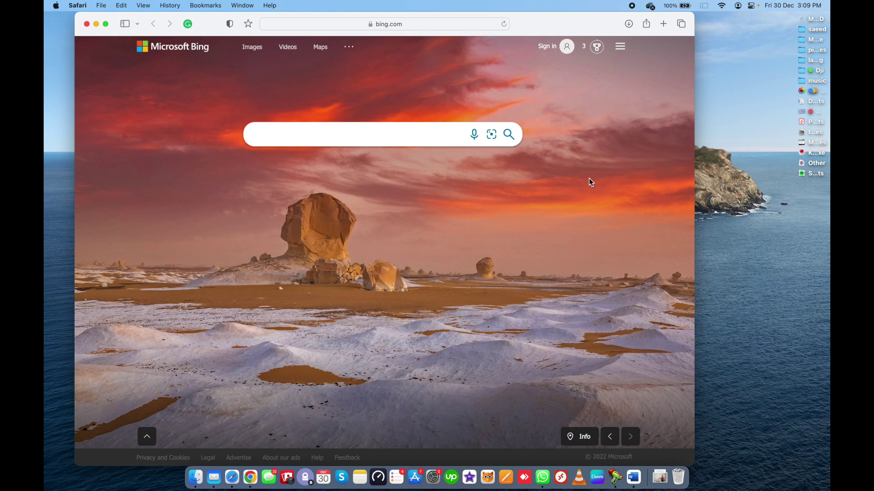
{"action": "left_click", "coordinate": [354, 139]}
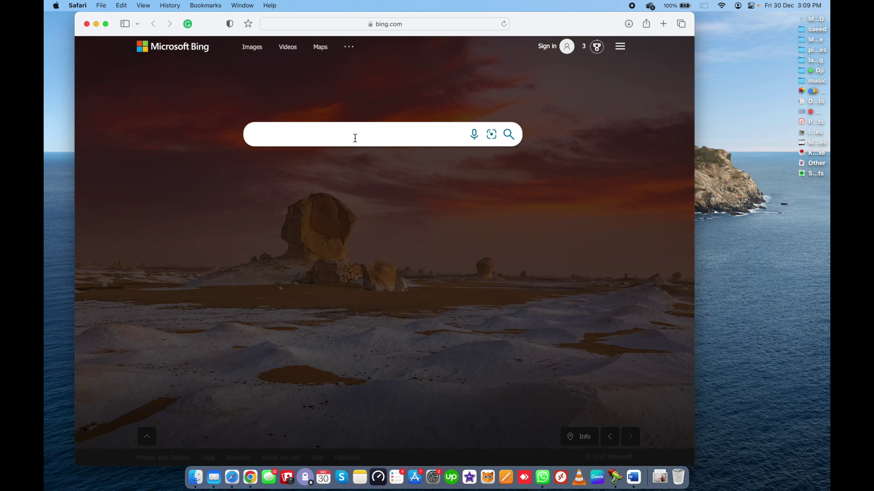
{"action": "type", "text": "1111"}
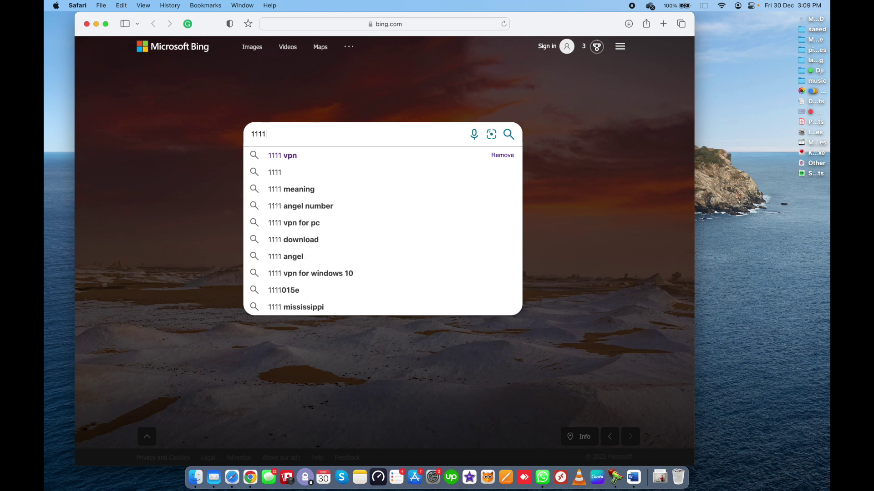
{"action": "left_click", "coordinate": [360, 156]}
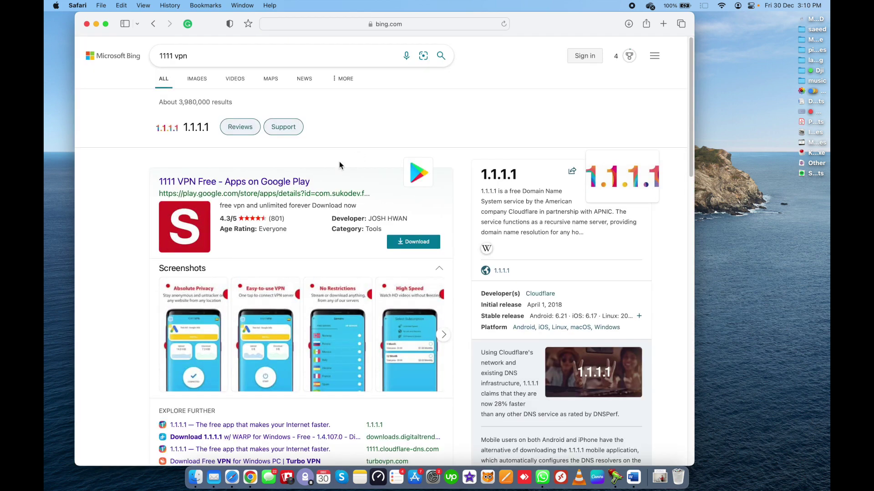
{"action": "scroll", "coordinate": [133, 303], "scroll_direction": "down", "scroll_amount": 5}
{"action": "scroll", "coordinate": [134, 303], "scroll_direction": "down", "scroll_amount": 3}
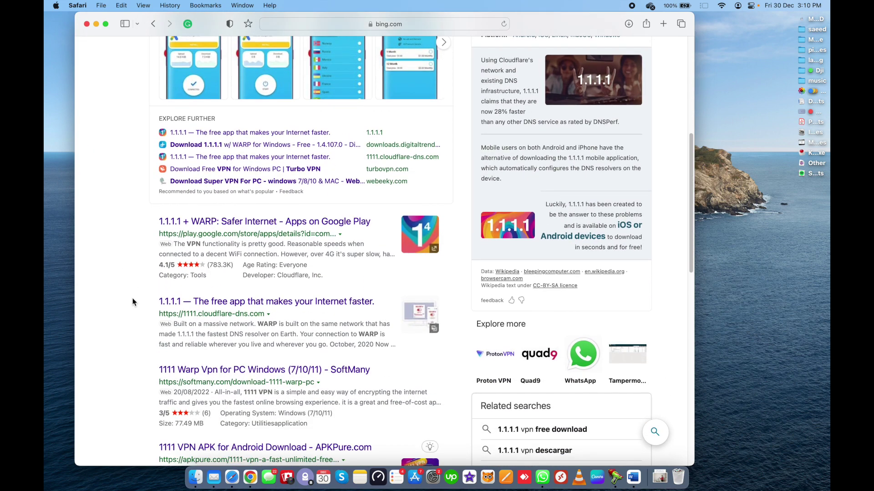
{"action": "scroll", "coordinate": [134, 302], "scroll_direction": "down", "scroll_amount": 3}
{"action": "scroll", "coordinate": [134, 302], "scroll_direction": "down", "scroll_amount": 2}
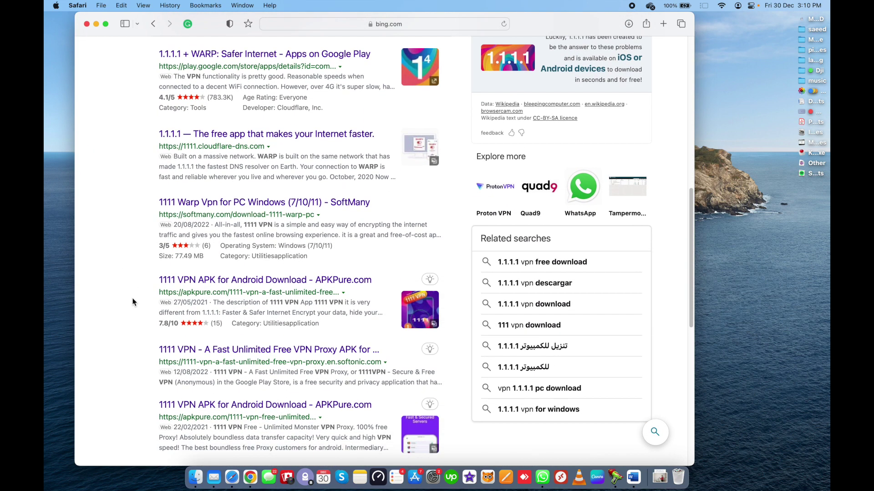
{"action": "scroll", "coordinate": [134, 302], "scroll_direction": "down", "scroll_amount": 1}
{"action": "scroll", "coordinate": [134, 302], "scroll_direction": "down", "scroll_amount": 2}
{"action": "scroll", "coordinate": [134, 302], "scroll_direction": "up", "scroll_amount": 5}
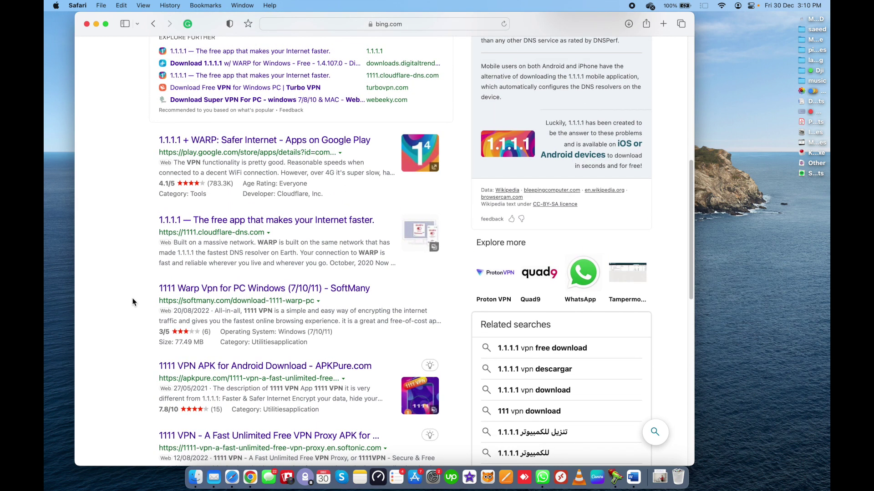
{"action": "scroll", "coordinate": [134, 303], "scroll_direction": "down", "scroll_amount": 1}
{"action": "scroll", "coordinate": [134, 303], "scroll_direction": "down", "scroll_amount": 2}
{"action": "scroll", "coordinate": [134, 303], "scroll_direction": "down", "scroll_amount": 2}
{"action": "scroll", "coordinate": [134, 303], "scroll_direction": "down", "scroll_amount": 4}
{"action": "scroll", "coordinate": [134, 302], "scroll_direction": "down", "scroll_amount": 2}
{"action": "scroll", "coordinate": [134, 302], "scroll_direction": "down", "scroll_amount": 3}
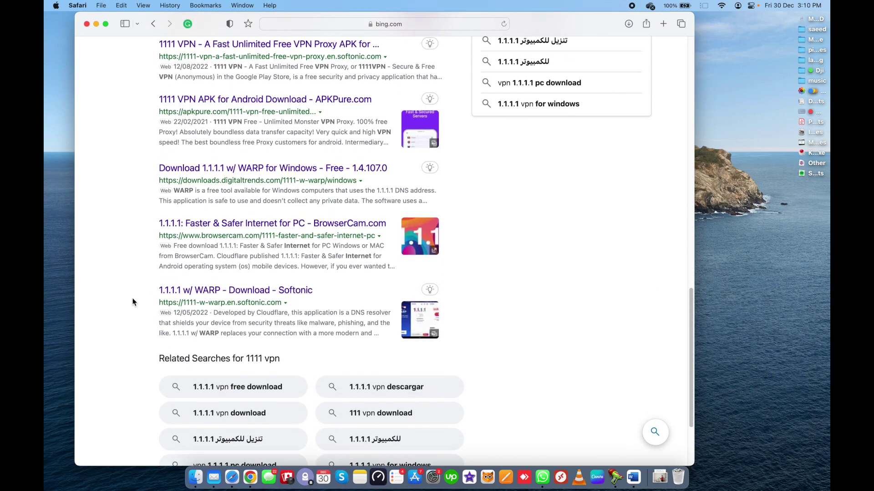
{"action": "scroll", "coordinate": [134, 303], "scroll_direction": "down", "scroll_amount": 2}
{"action": "scroll", "coordinate": [143, 278], "scroll_direction": "up", "scroll_amount": 5}
{"action": "scroll", "coordinate": [143, 278], "scroll_direction": "up", "scroll_amount": 3}
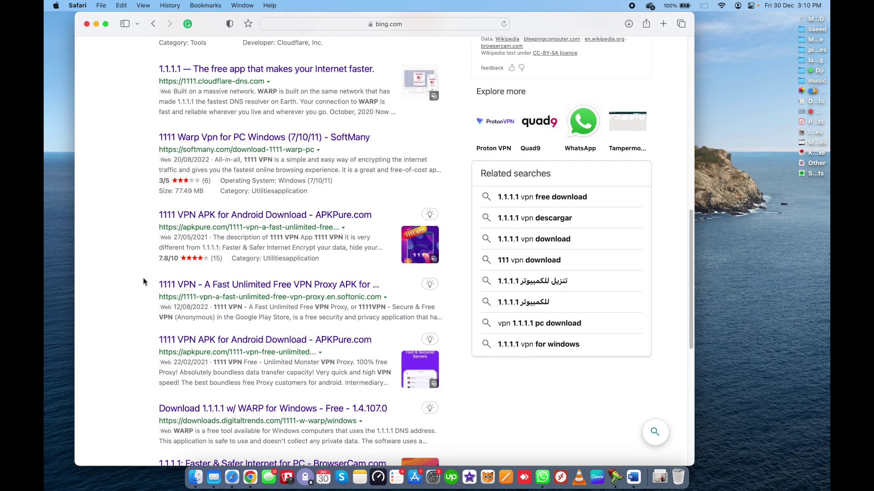
{"action": "scroll", "coordinate": [143, 278], "scroll_direction": "up", "scroll_amount": 2}
{"action": "scroll", "coordinate": [143, 278], "scroll_direction": "up", "scroll_amount": 1}
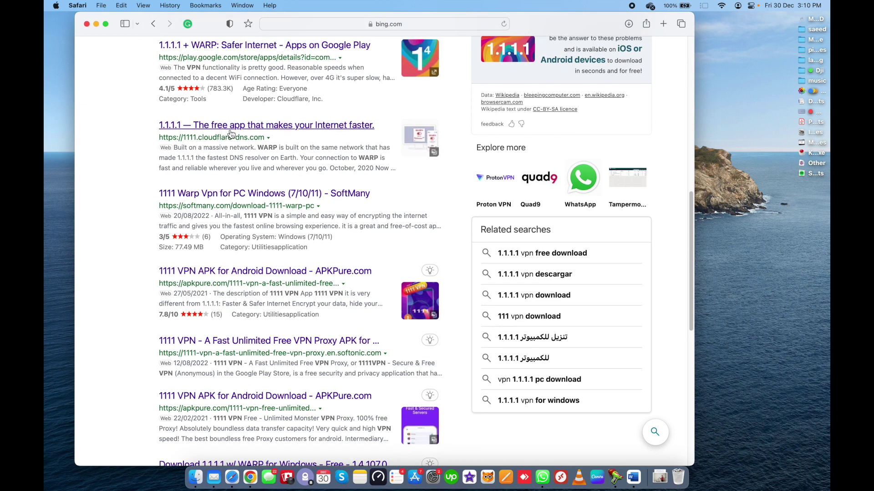
{"action": "scroll", "coordinate": [232, 129], "scroll_direction": "up", "scroll_amount": 10}
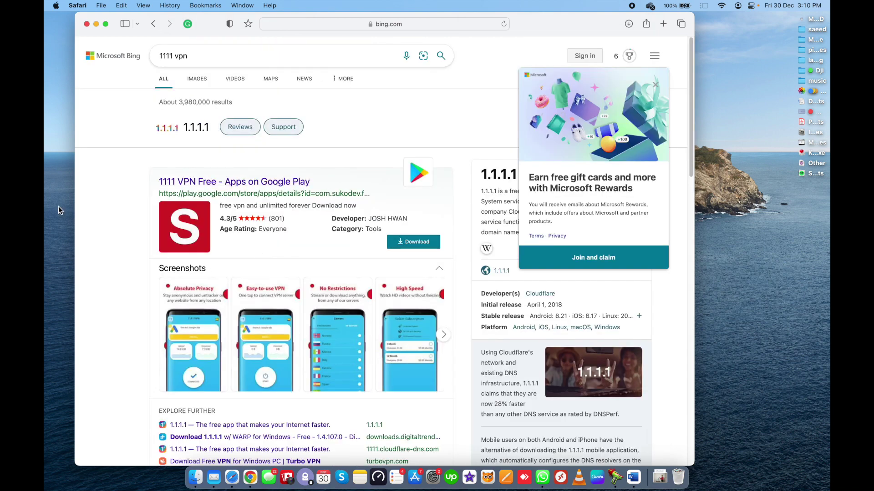
{"action": "scroll", "coordinate": [168, 257], "scroll_direction": "down", "scroll_amount": 4}
{"action": "scroll", "coordinate": [168, 256], "scroll_direction": "down", "scroll_amount": 10}
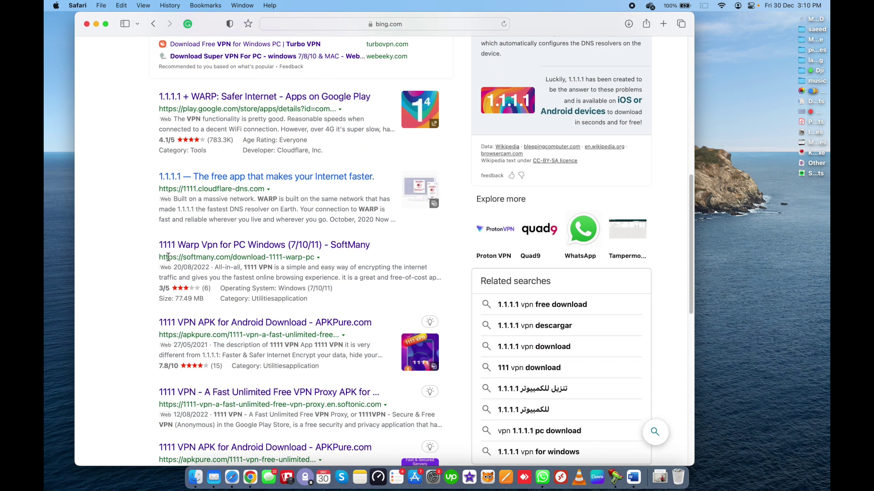
Open the '1.1.1.1 — The free app' result from the Bing results.
{"action": "left_click", "coordinate": [224, 179]}
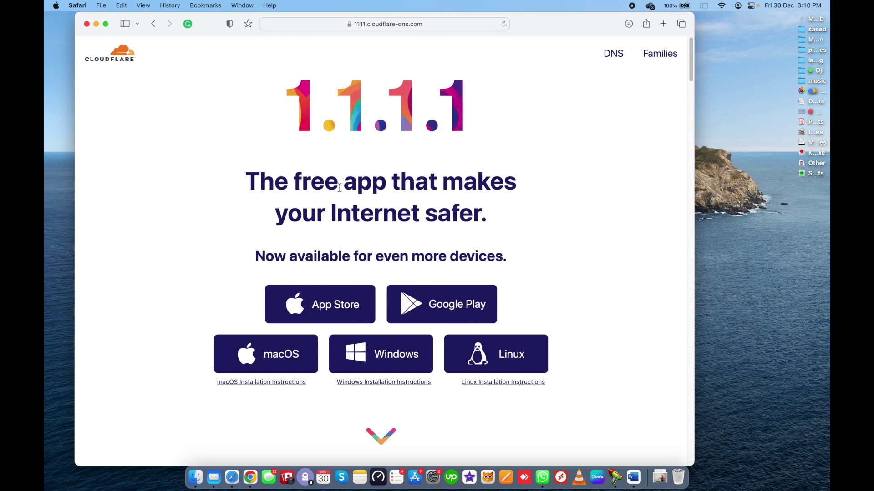
Download the macOS version of 1.1.1.1 and allow downloads from the Cloudflare site.
{"action": "left_click", "coordinate": [253, 358]}
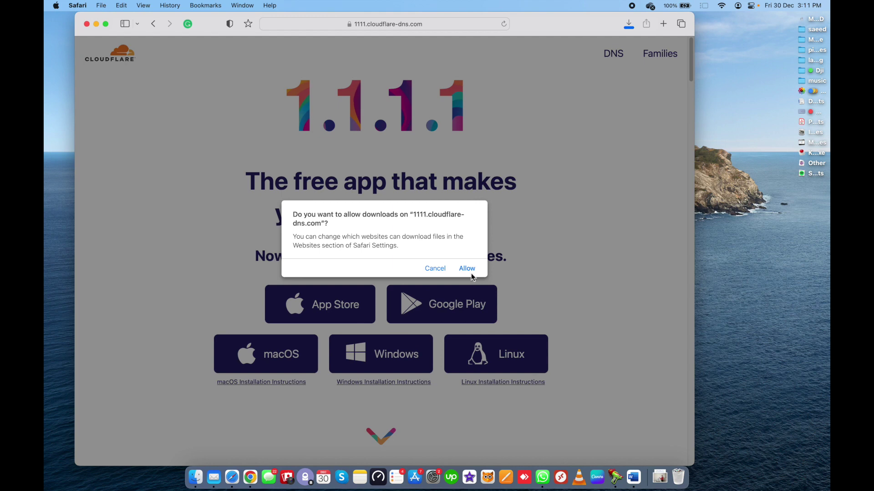
{"action": "left_click", "coordinate": [466, 268]}
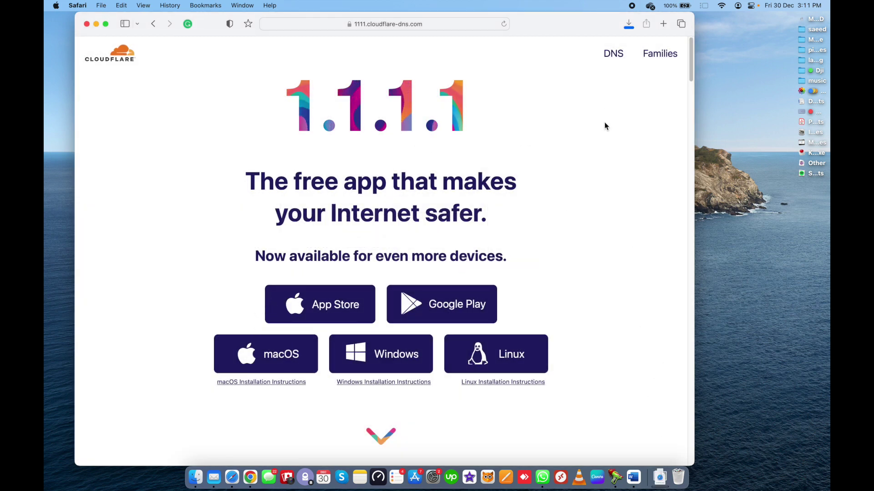
Unzip Cloudflare_WARP.zip from Downloads, launch Cloudflare_WARP 2.pkg, and close the Finder window.
{"action": "left_click", "coordinate": [628, 24]}
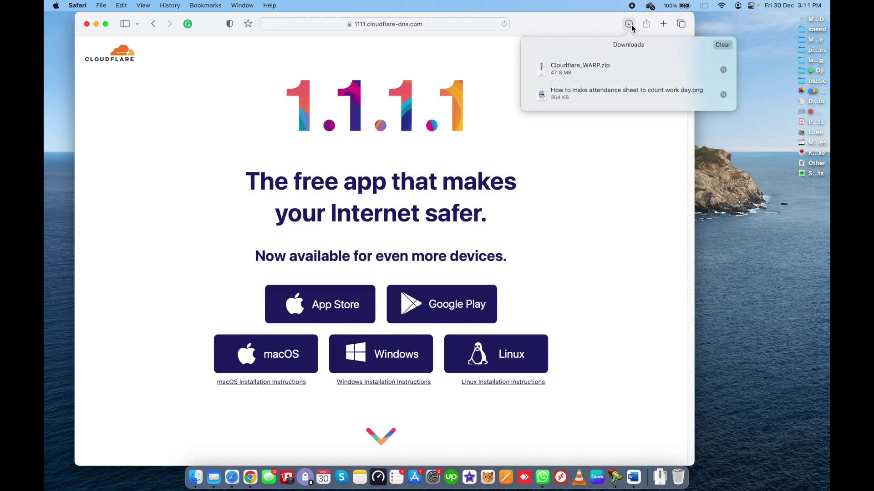
{"action": "double_click", "coordinate": [598, 68]}
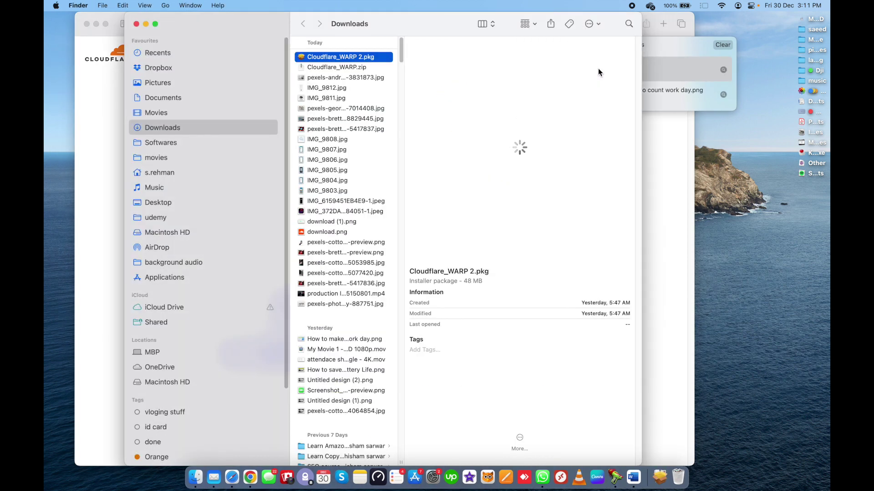
{"action": "double_click", "coordinate": [345, 57]}
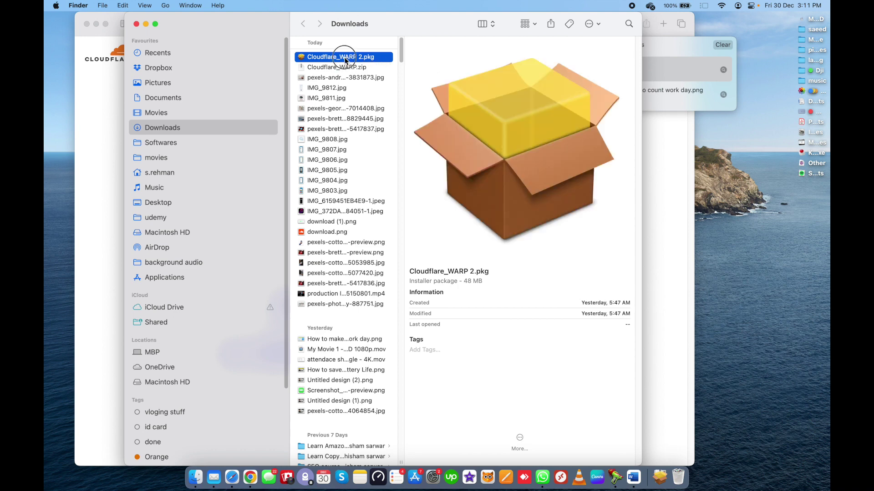
{"action": "left_click", "coordinate": [136, 25]}
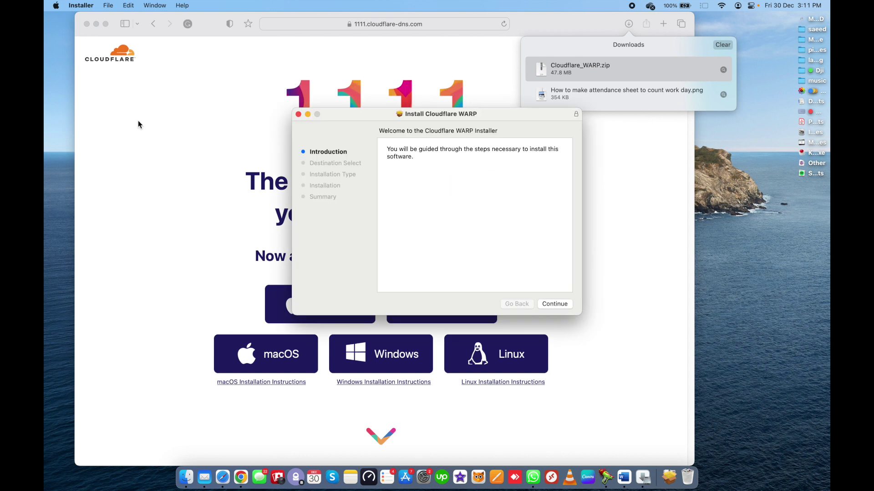
Install the Cloudflare WARP package with the administrator password, then close the finished installer.
{"action": "left_click", "coordinate": [552, 302]}
{"action": "left_click", "coordinate": [554, 304]}
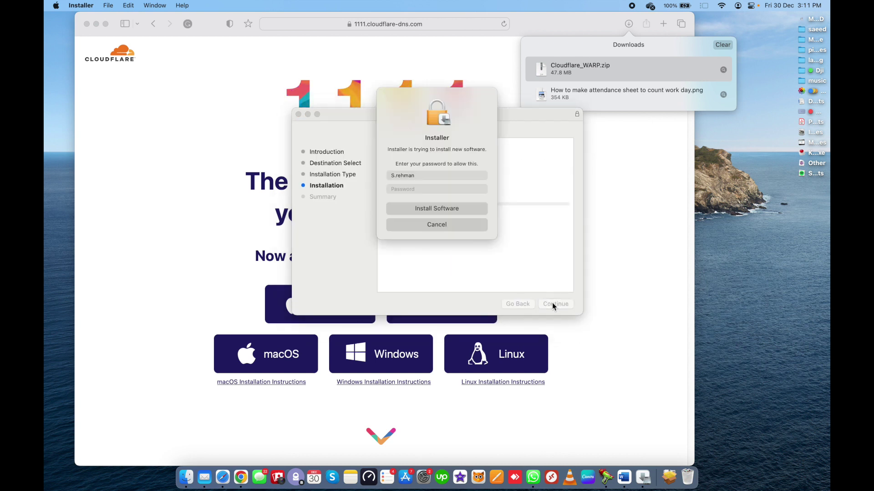
{"action": "type", "text": "•••••"}
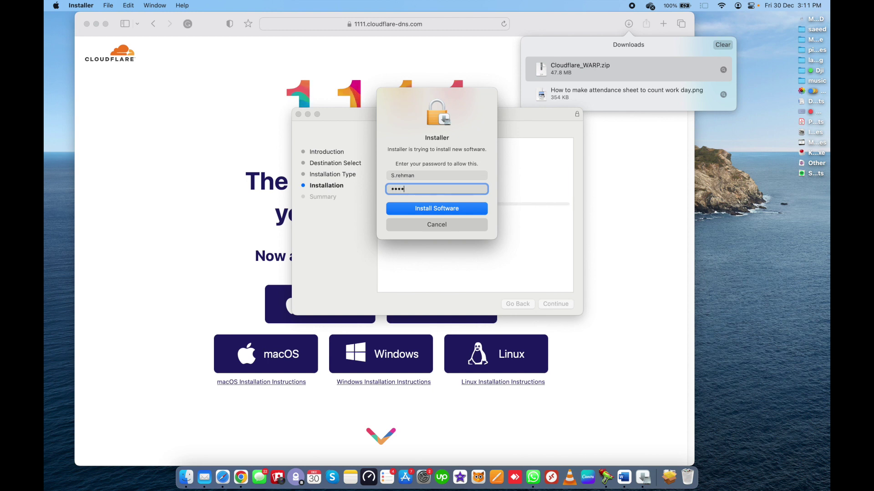
{"action": "key", "text": "Return"}
{"action": "type", "text": "•••"}
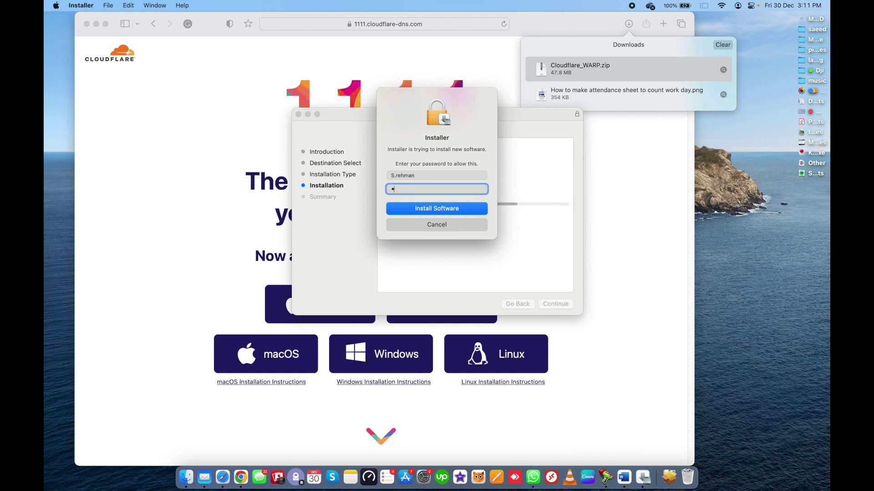
{"action": "key", "text": "Return"}
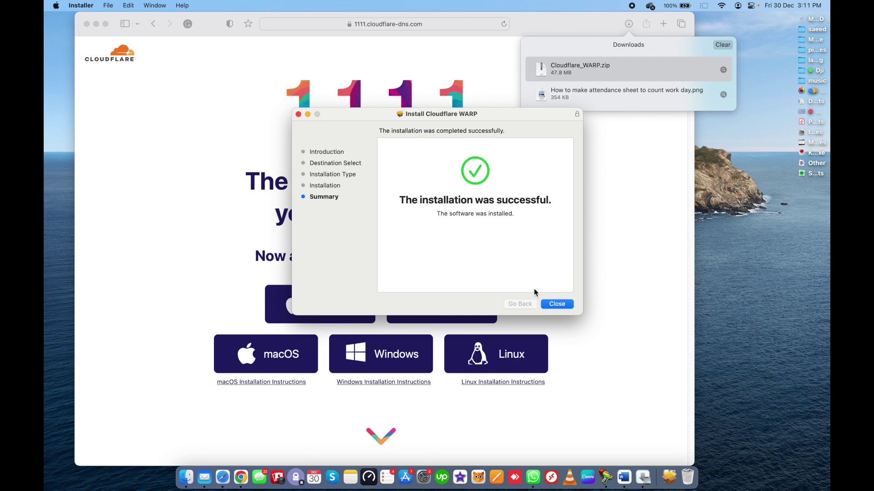
{"action": "left_click", "coordinate": [554, 304]}
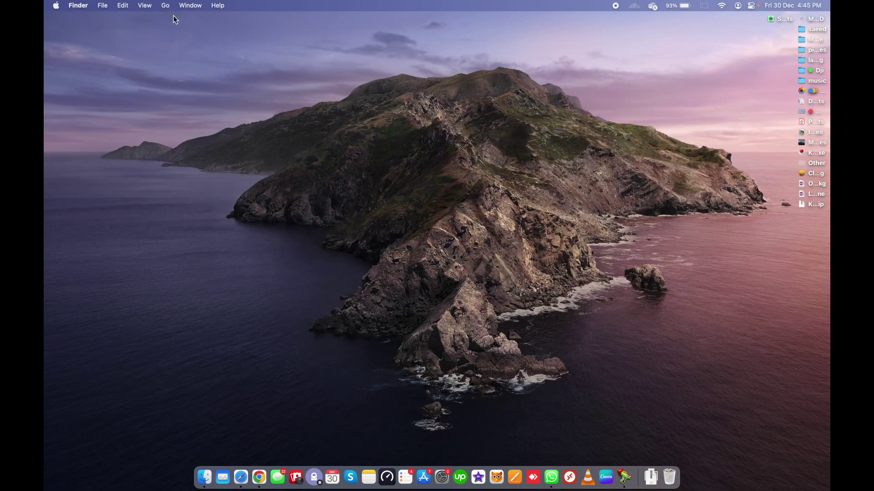
Launch Cloudflare WARP from the Applications folder and close the Finder window.
{"action": "left_click", "coordinate": [165, 6]}
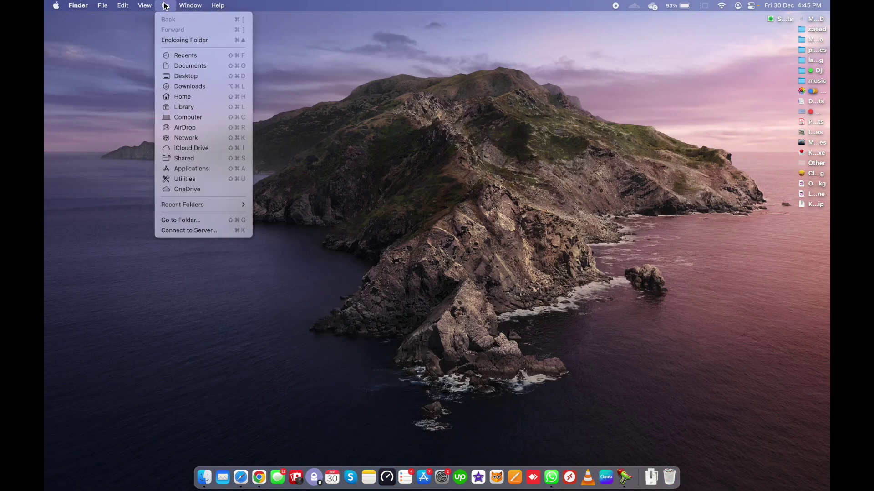
{"action": "left_click", "coordinate": [184, 172]}
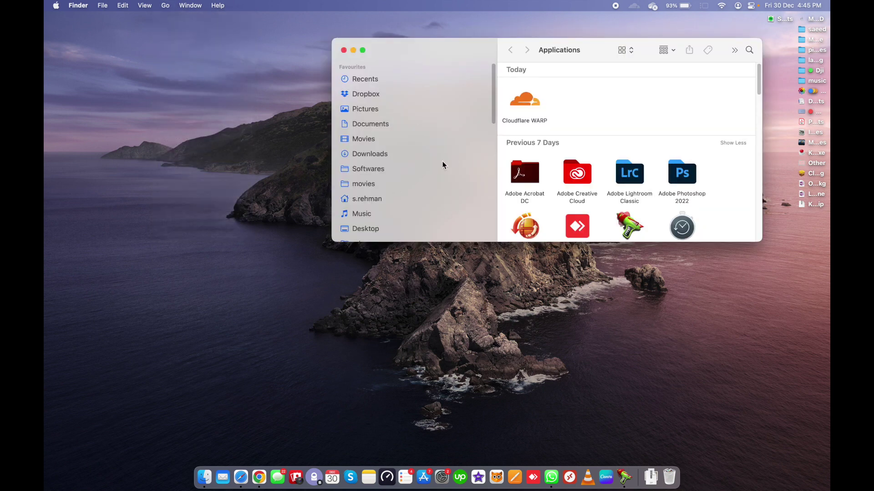
{"action": "left_click", "coordinate": [410, 169]}
{"action": "scroll", "coordinate": [386, 211], "scroll_direction": "down", "scroll_amount": 4}
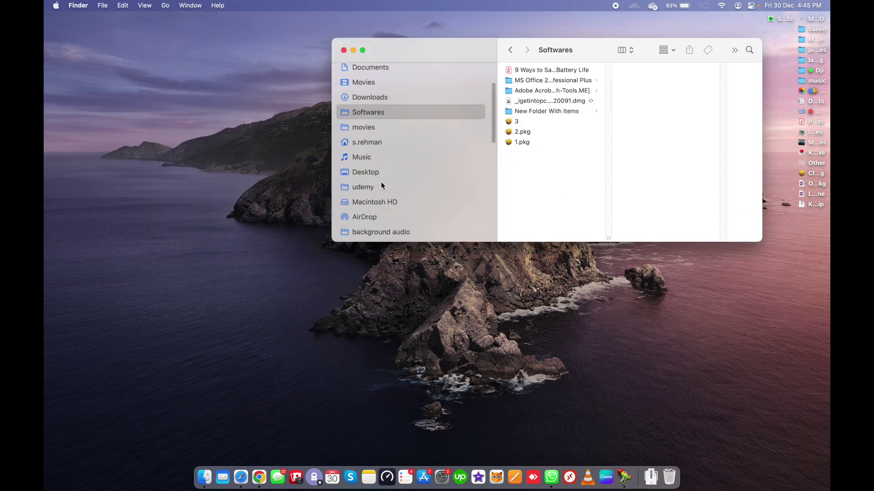
{"action": "left_click", "coordinate": [510, 50]}
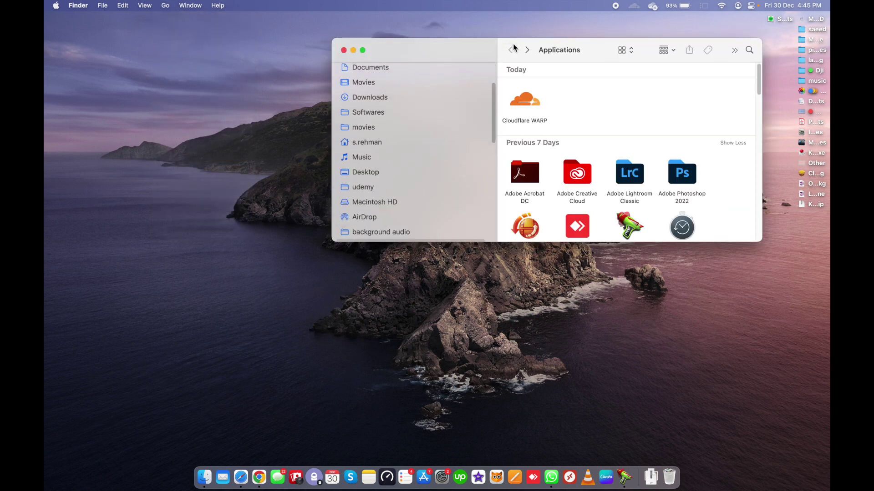
{"action": "left_click", "coordinate": [530, 103]}
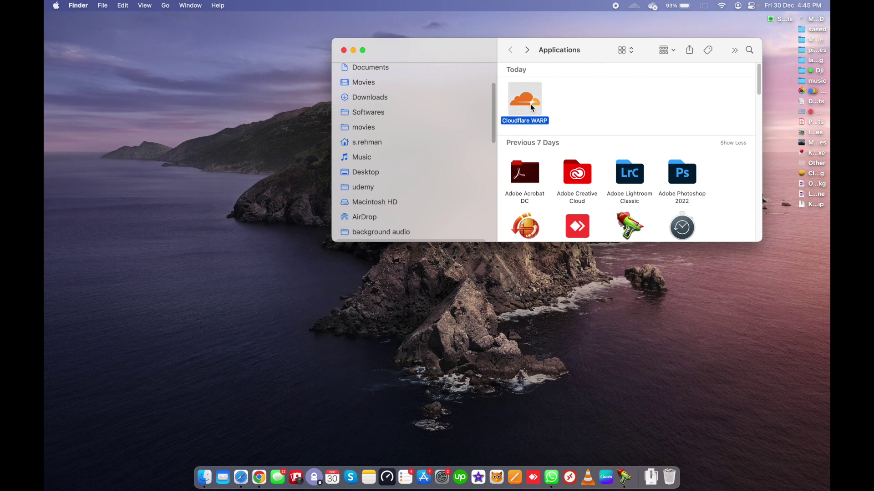
{"action": "double_click", "coordinate": [531, 104]}
{"action": "left_click", "coordinate": [344, 50]}
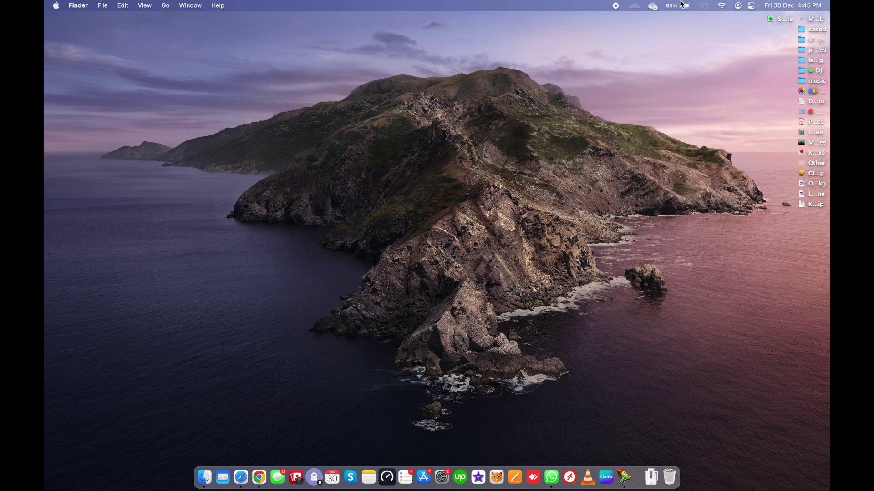
Switch WARP on from its cloud icon panel in the menu bar.
{"action": "left_click", "coordinate": [633, 6]}
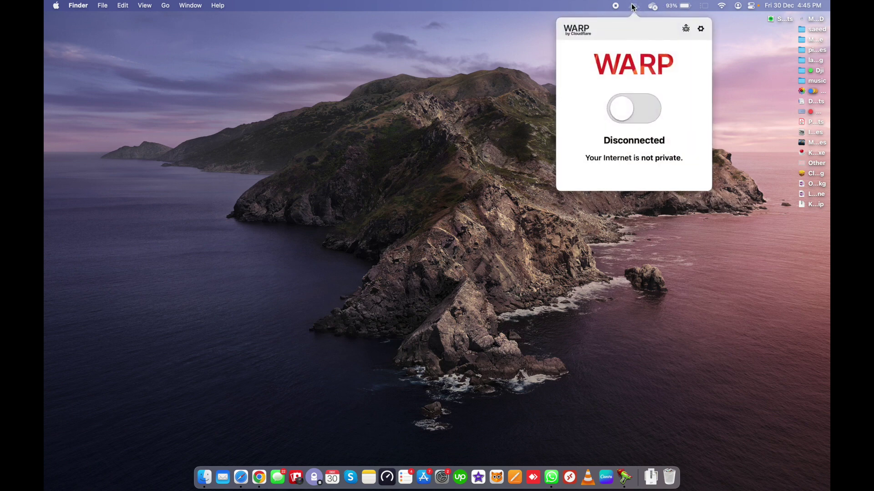
{"action": "left_click", "coordinate": [637, 107]}
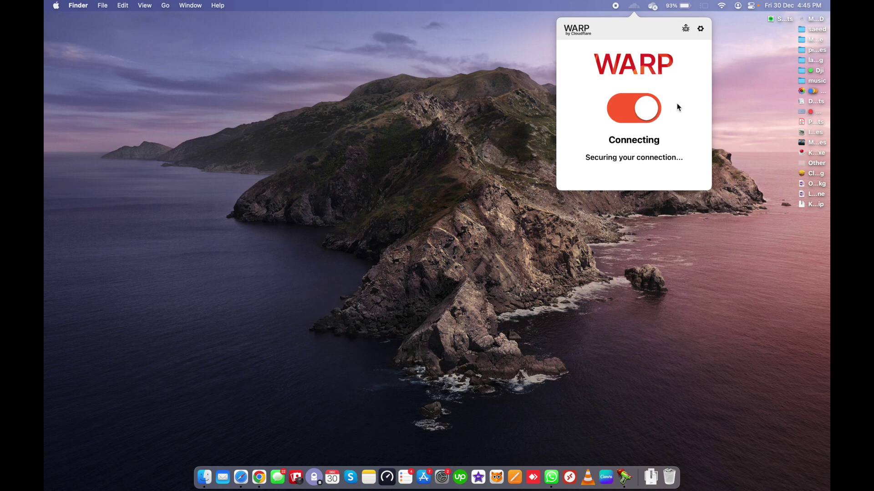